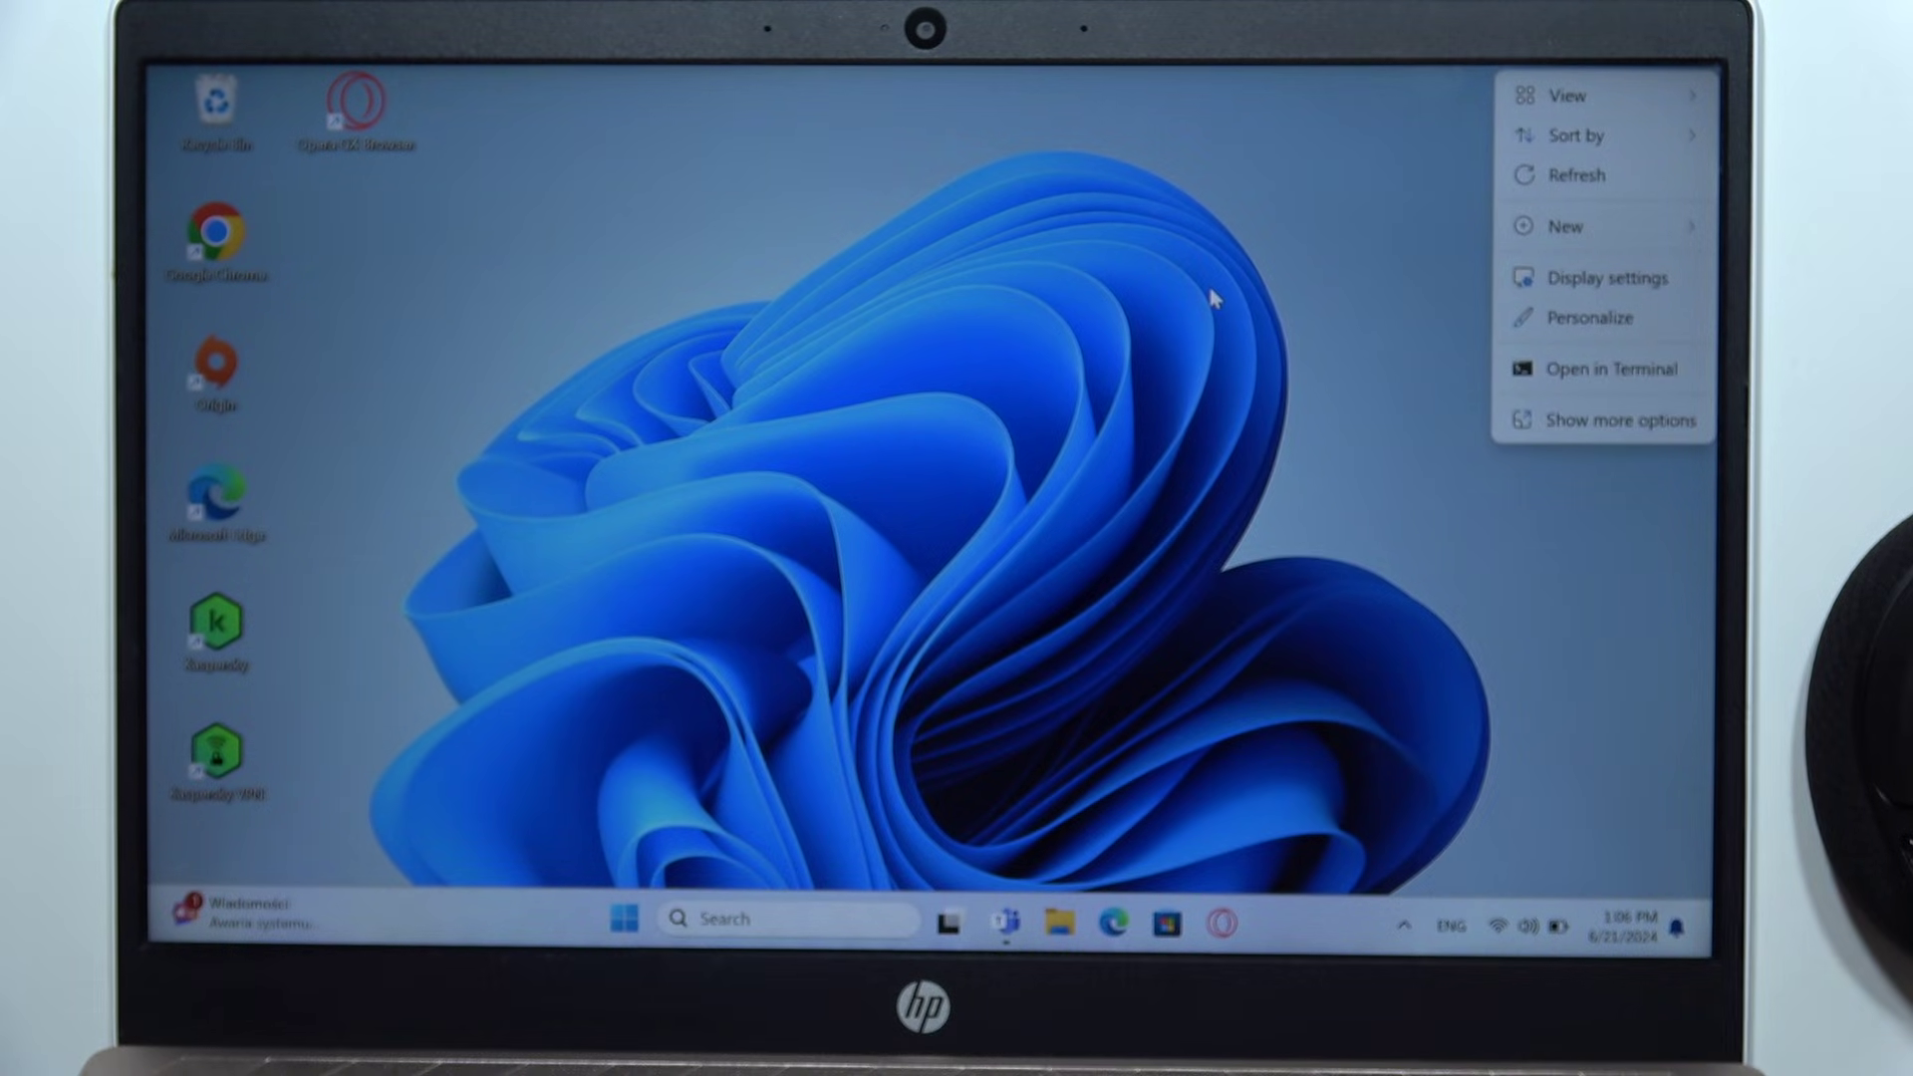
# Dismiss the desktop menu and open Sound settings from the tray volume icon
pyautogui.click(1214, 298)
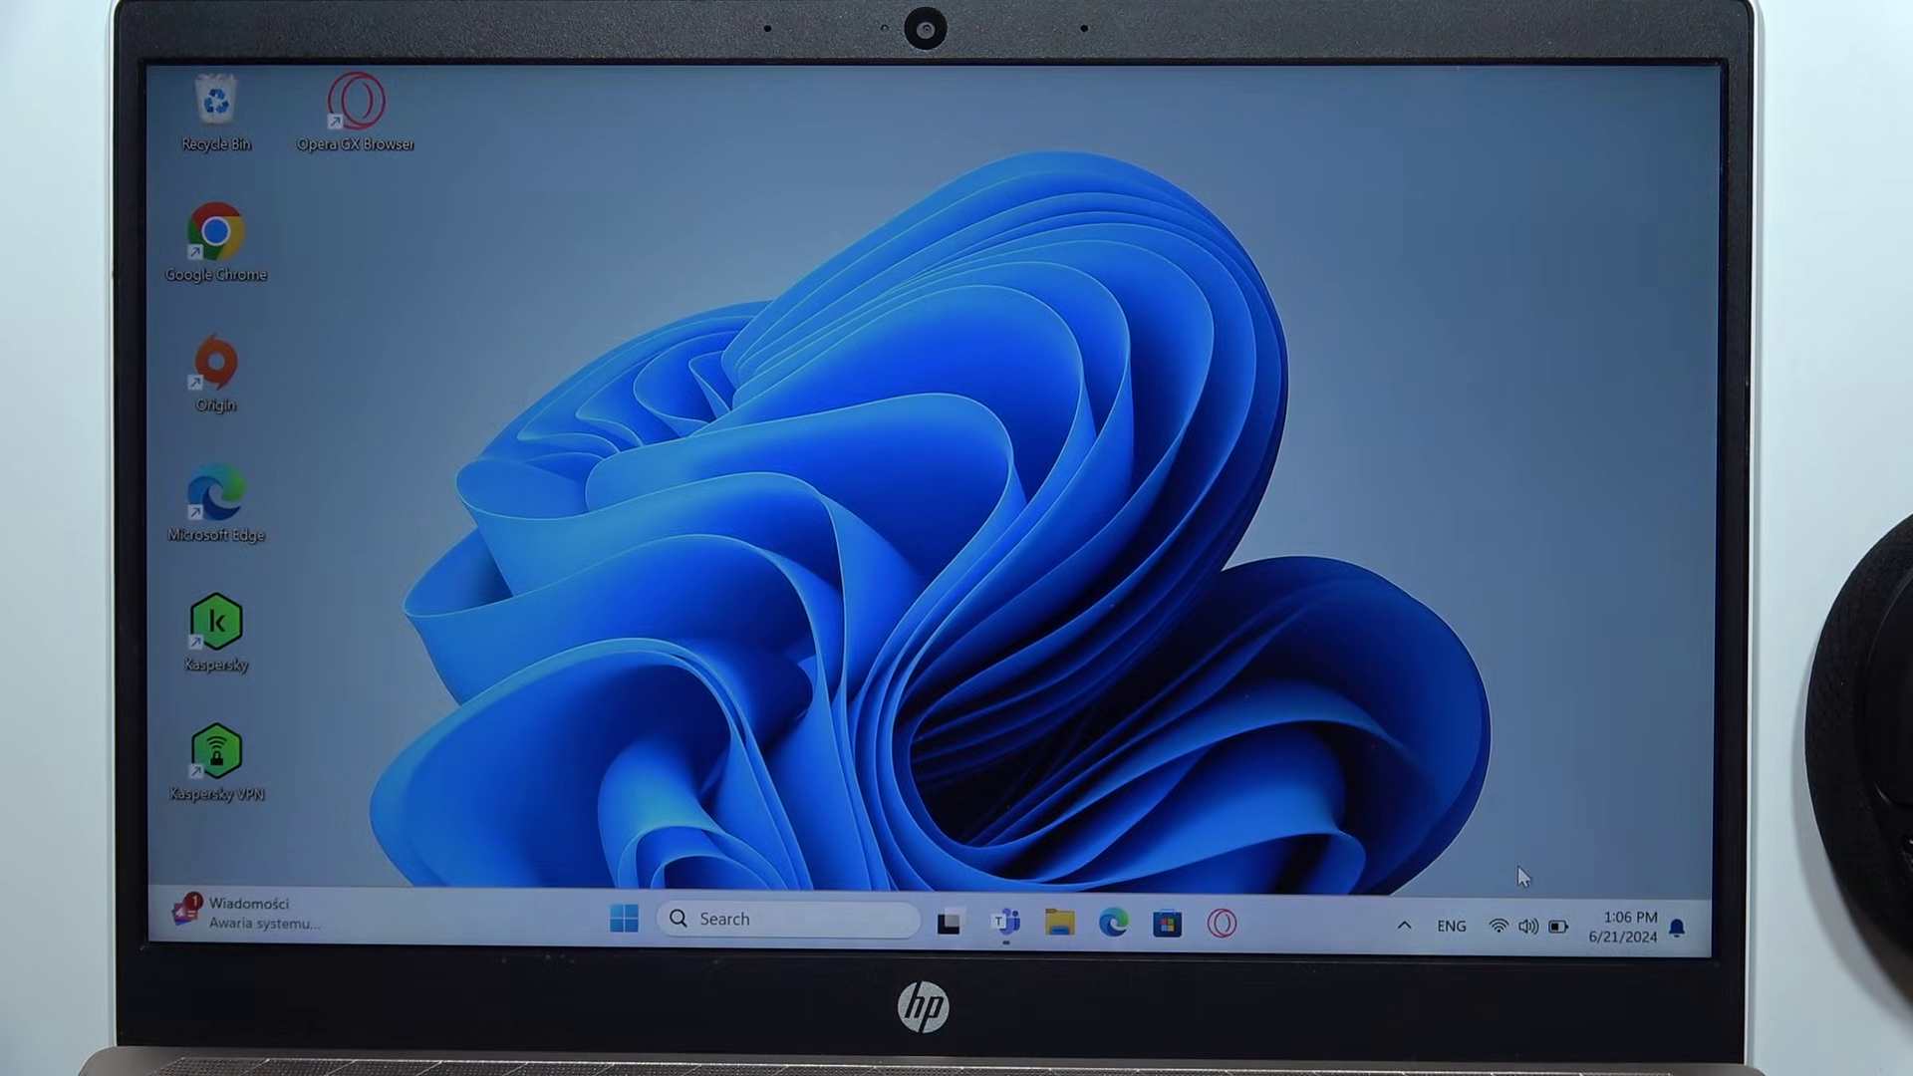
pyautogui.rightClick(1527, 927)
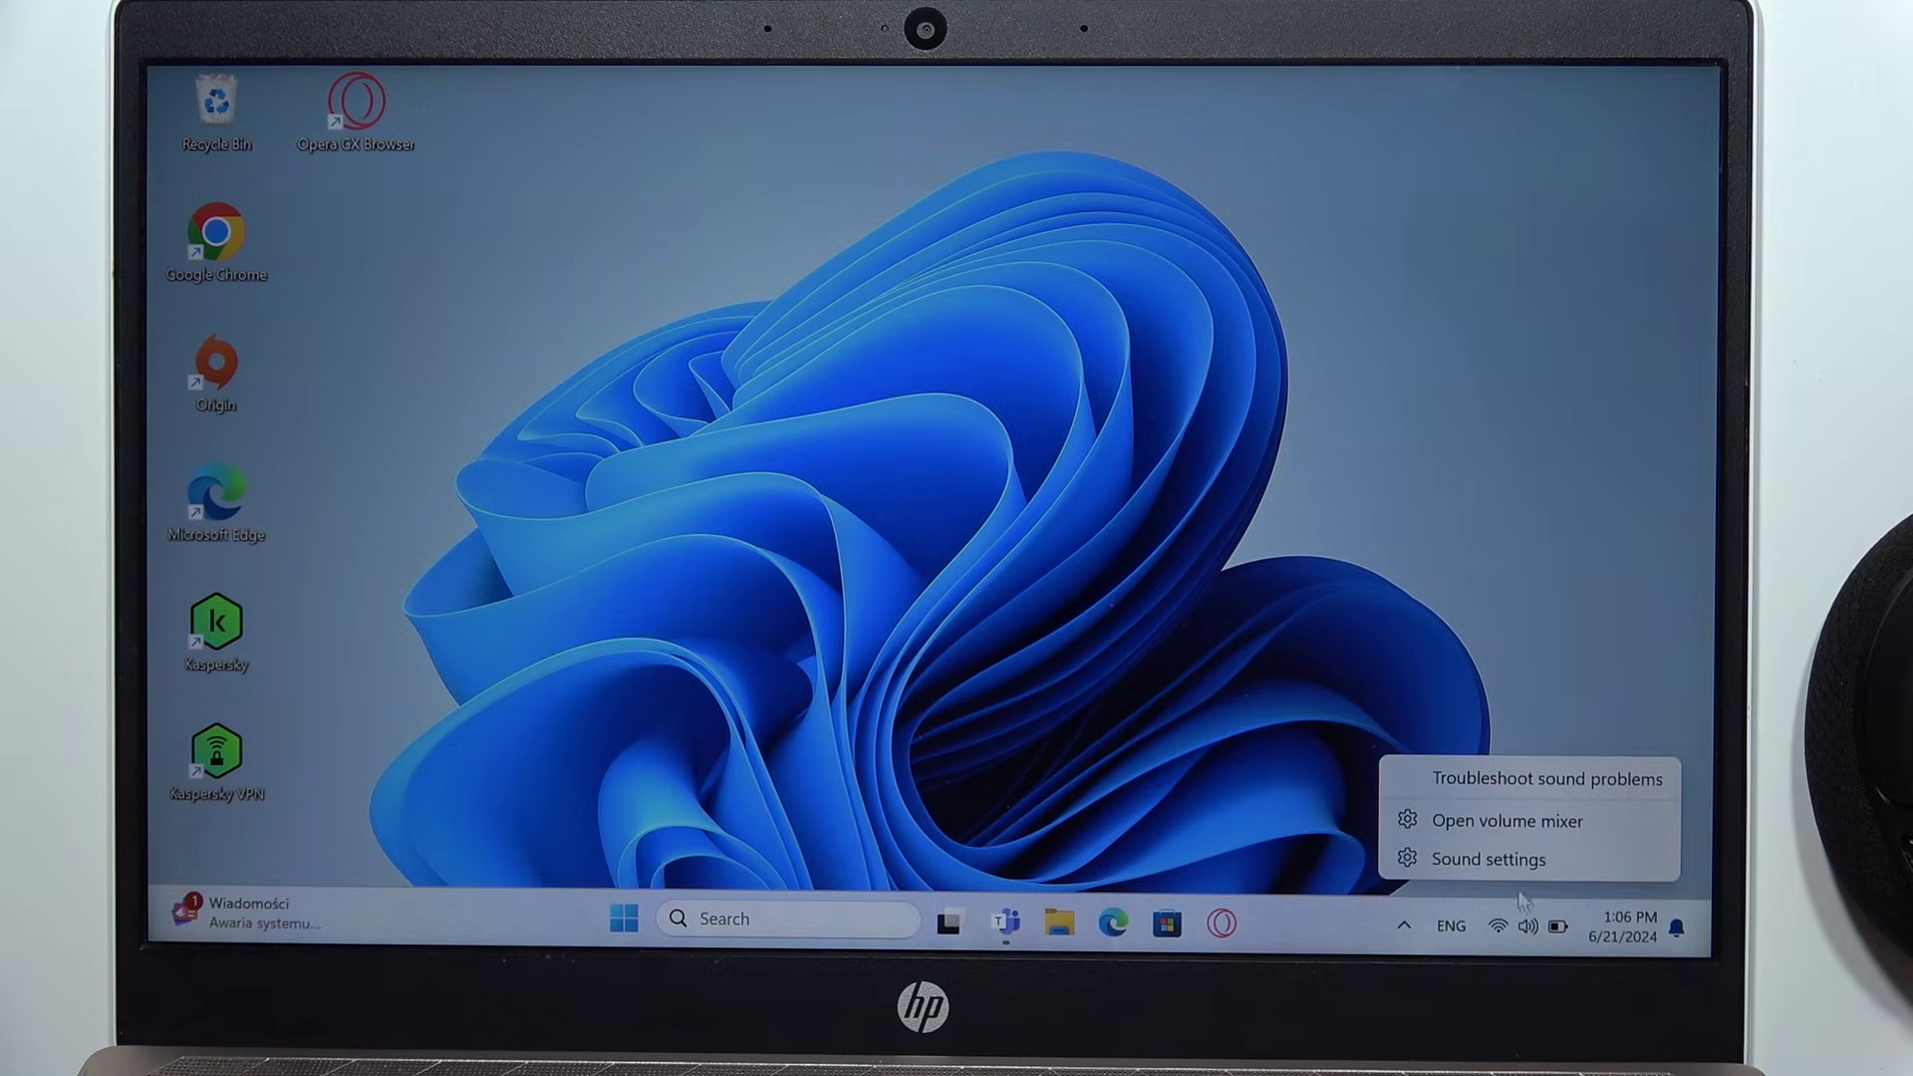
pyautogui.click(1537, 864)
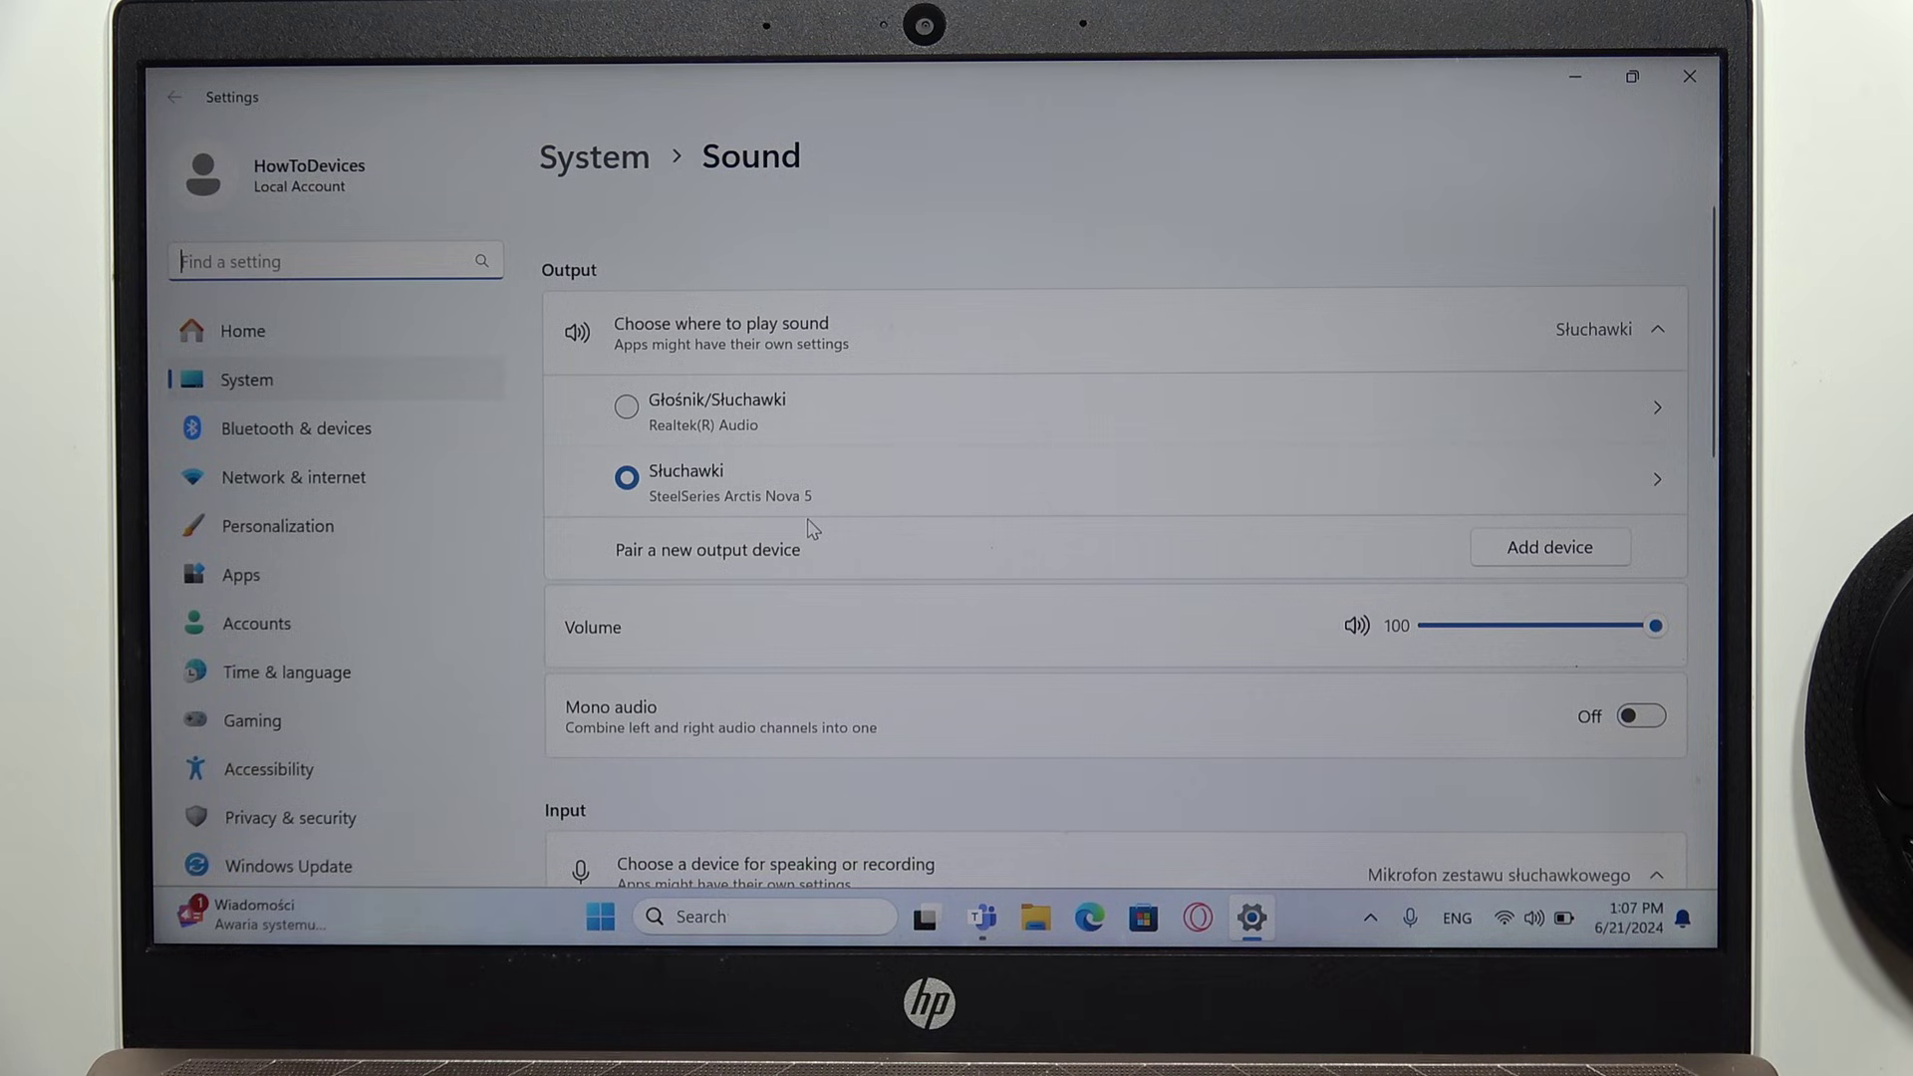
# Close the Sound settings window to return to the desktop
pyautogui.click(1689, 77)
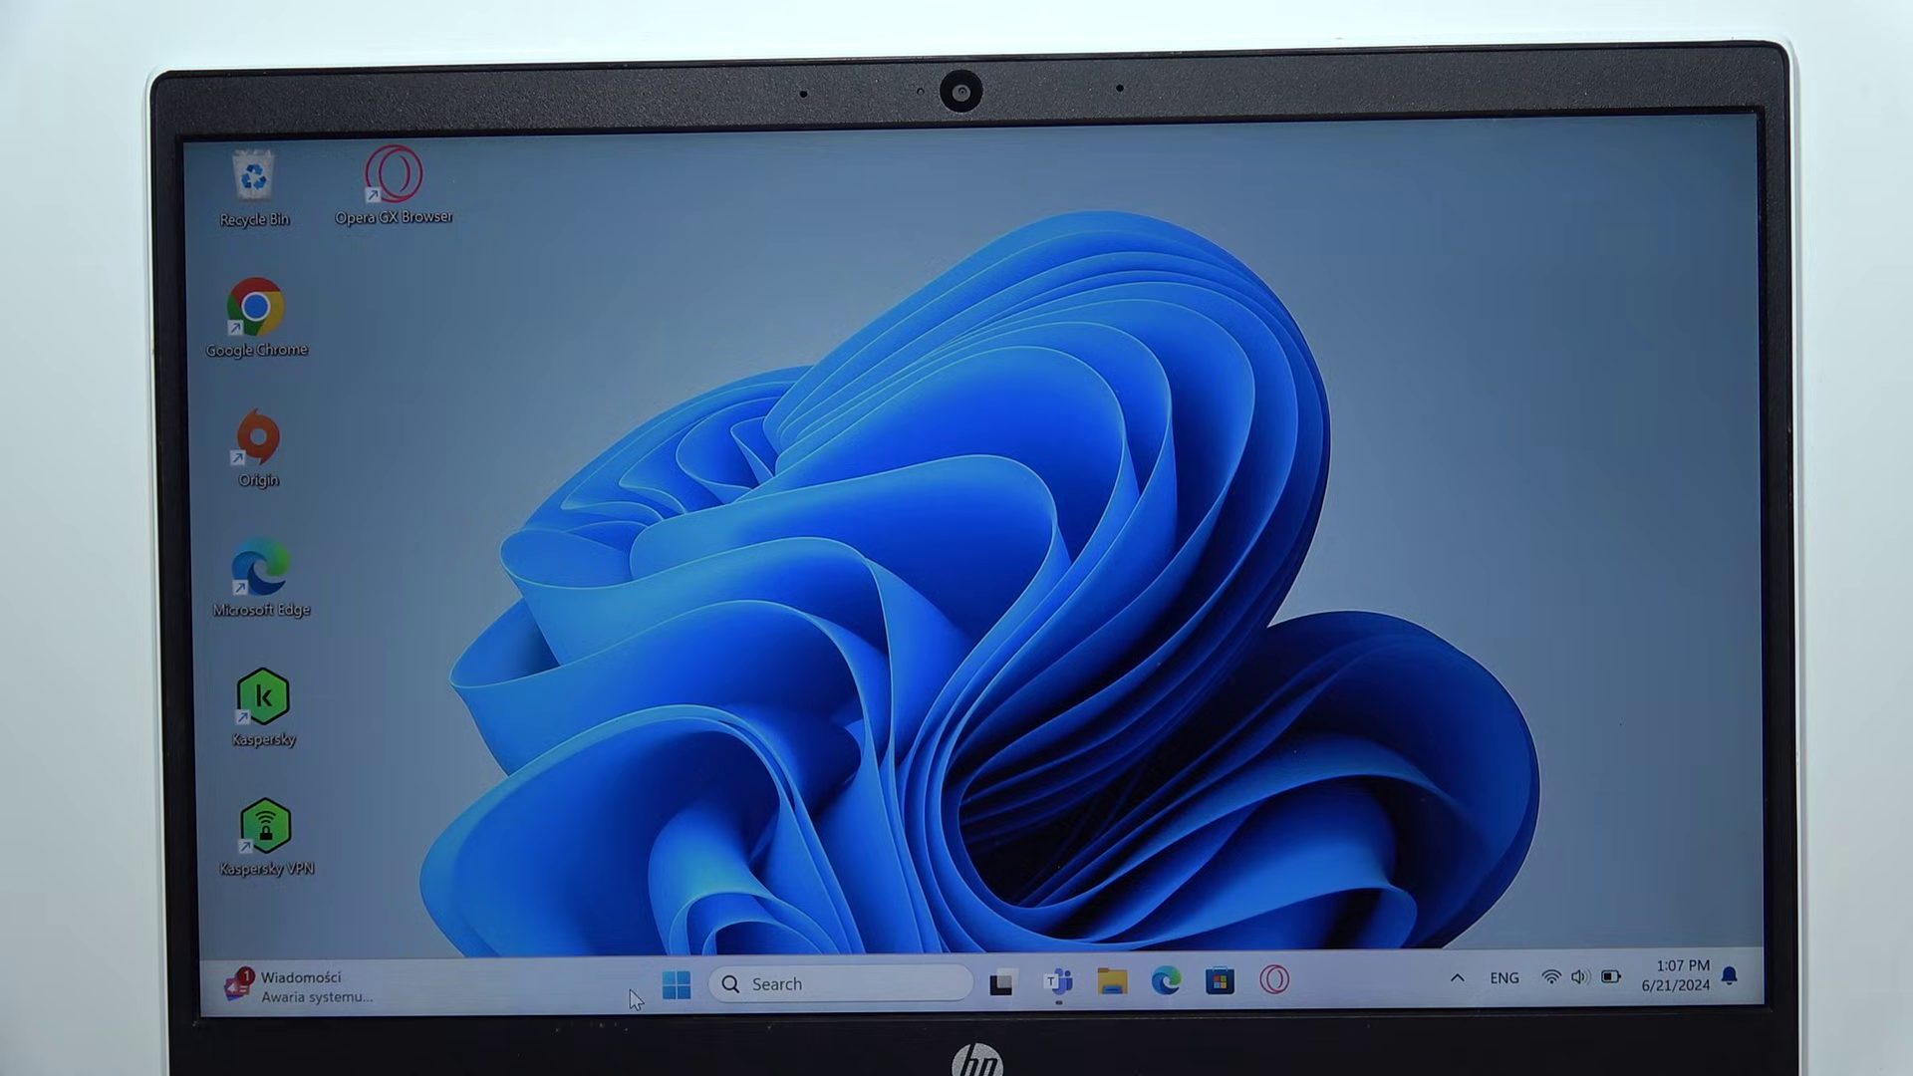
# Launch Settings from Start and go to the Bluetooth & devices page
pyautogui.click(671, 985)
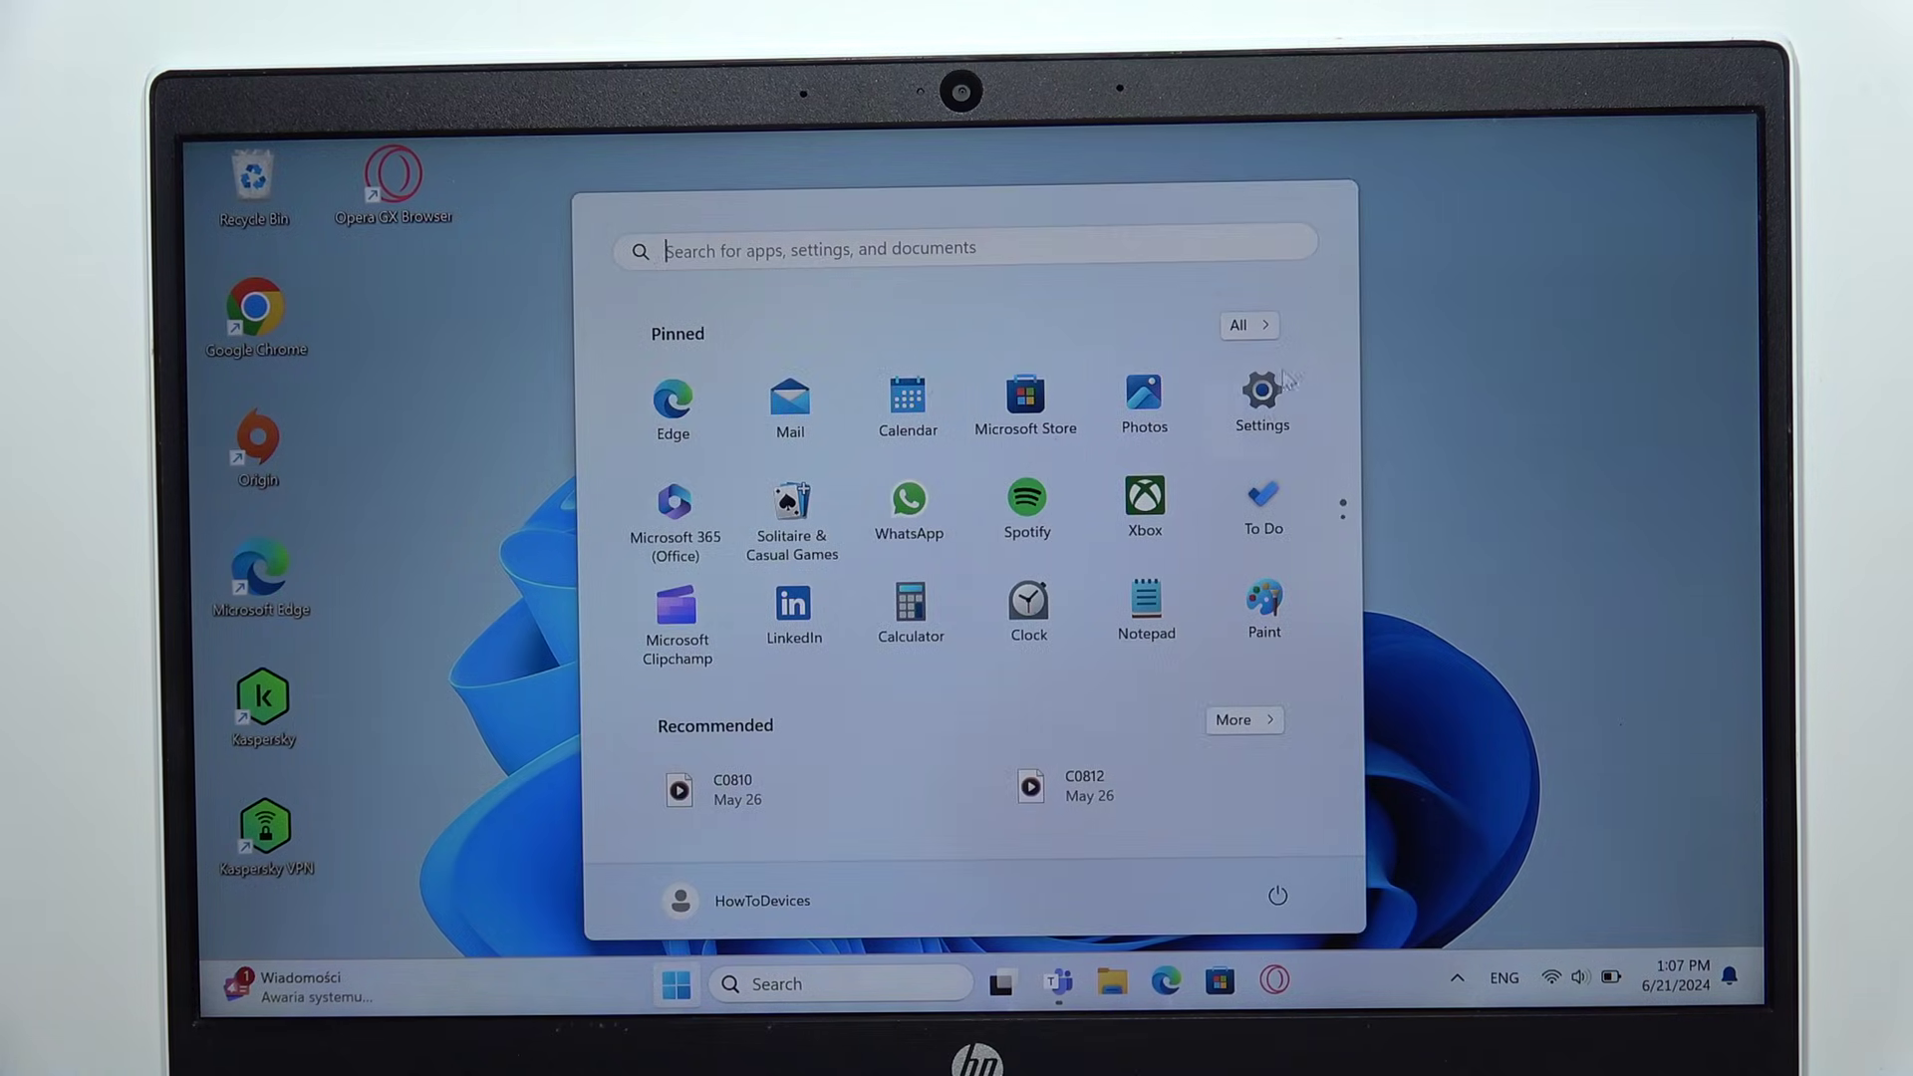
pyautogui.click(1249, 433)
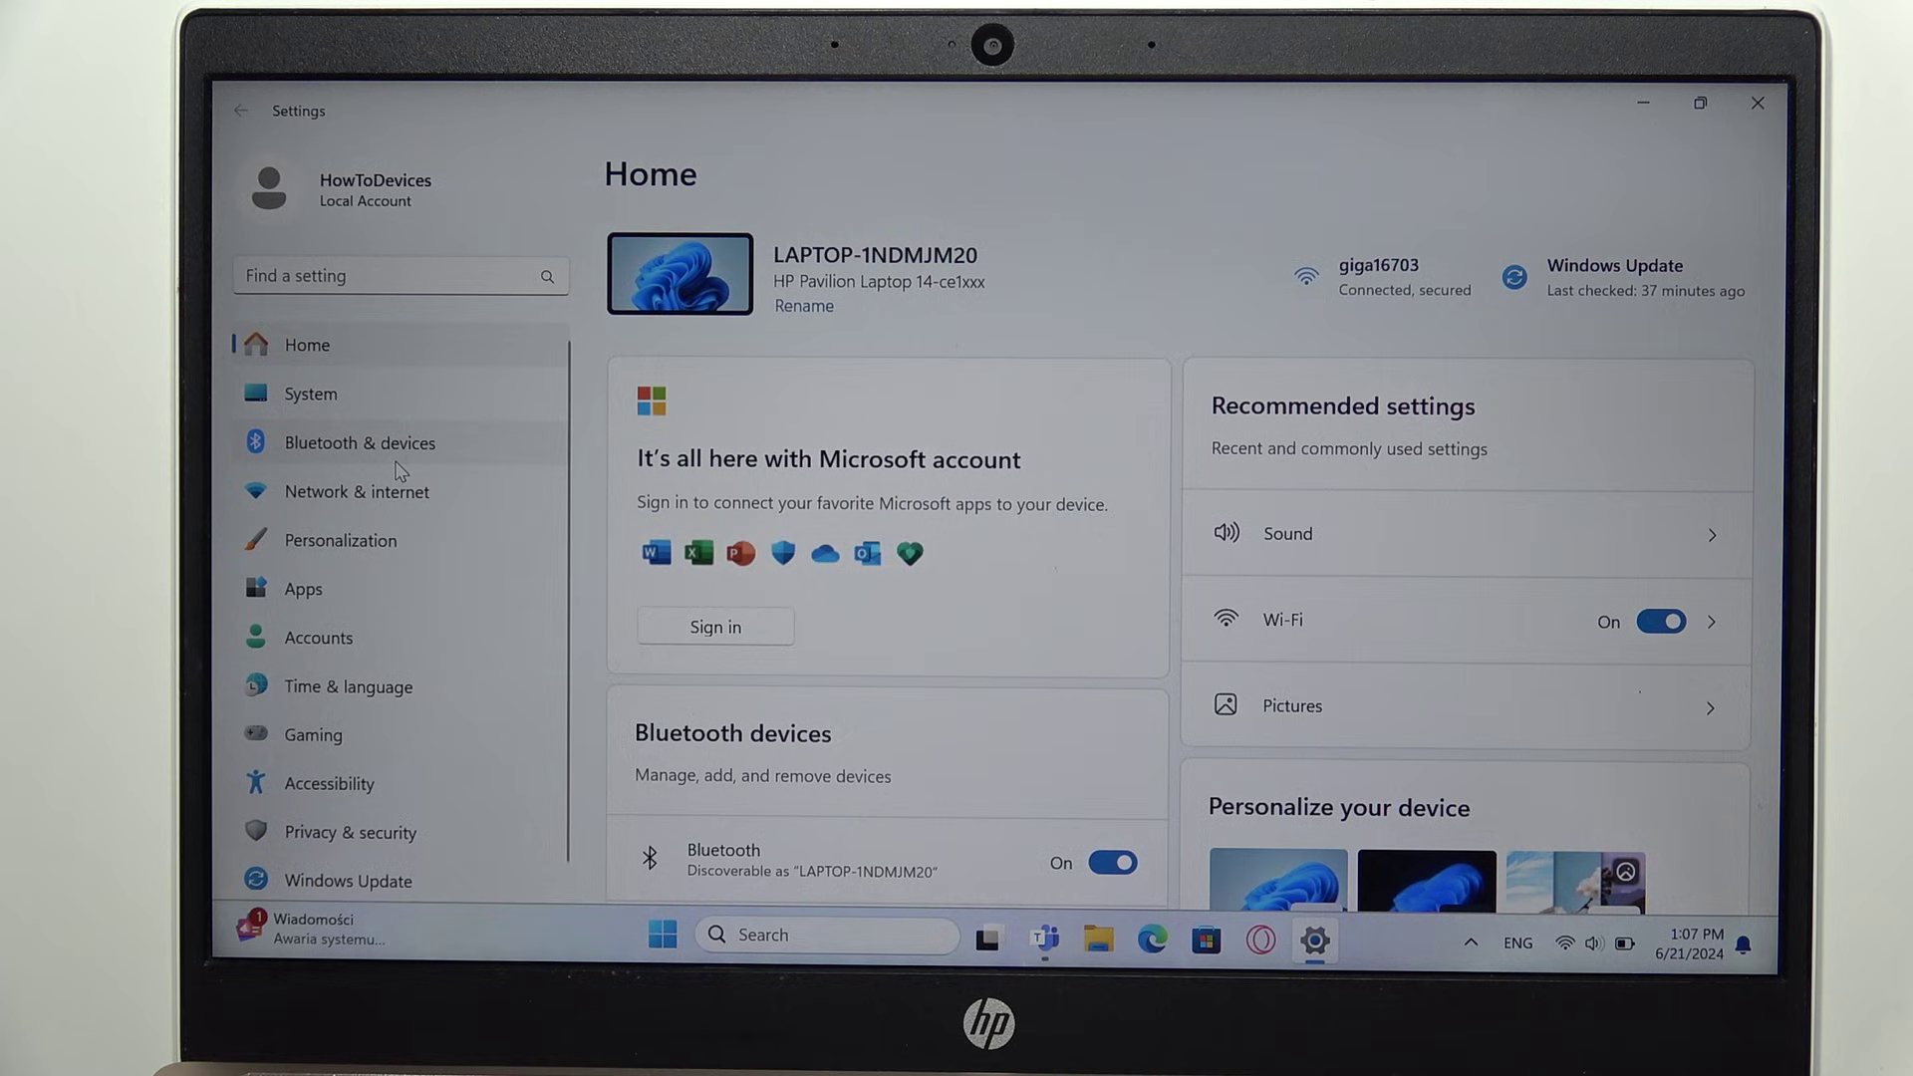
pyautogui.click(439, 426)
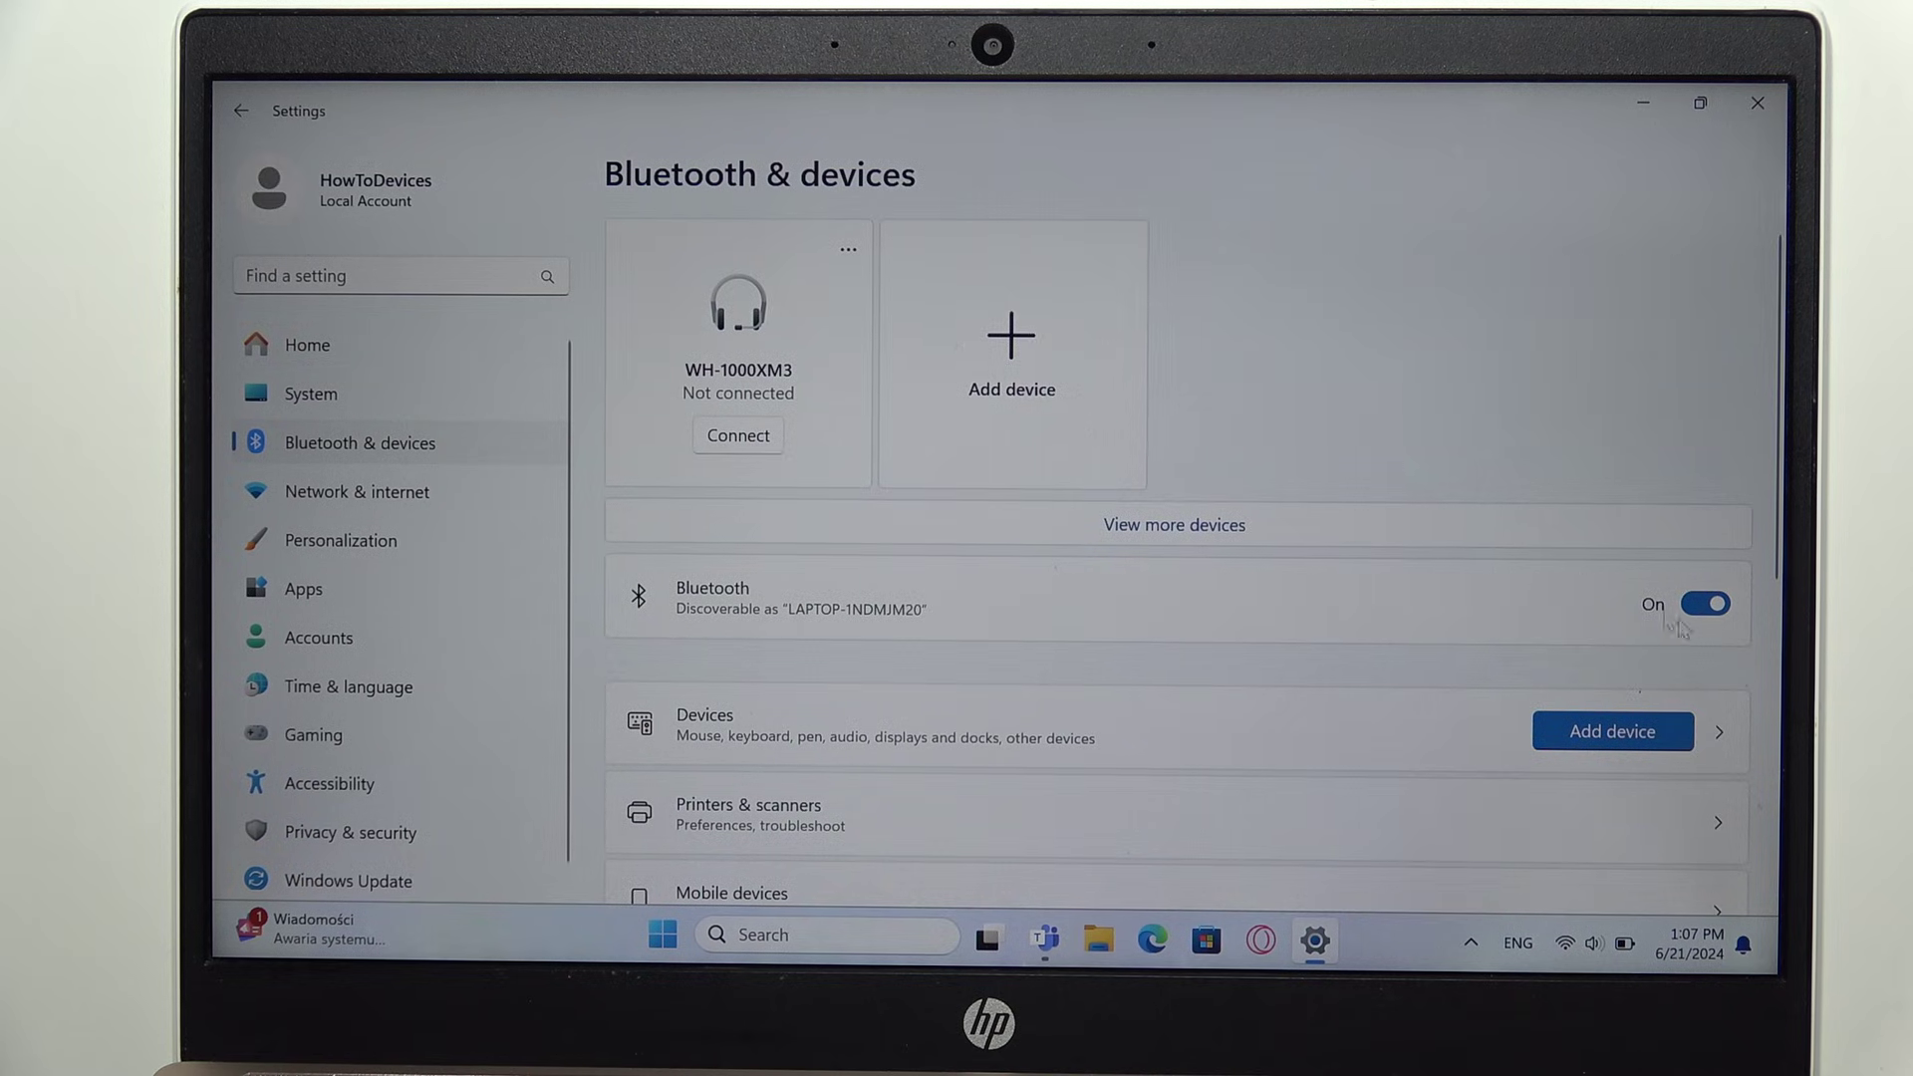
# Start adding a Bluetooth device, then cancel the search after scanning
pyautogui.click(1029, 424)
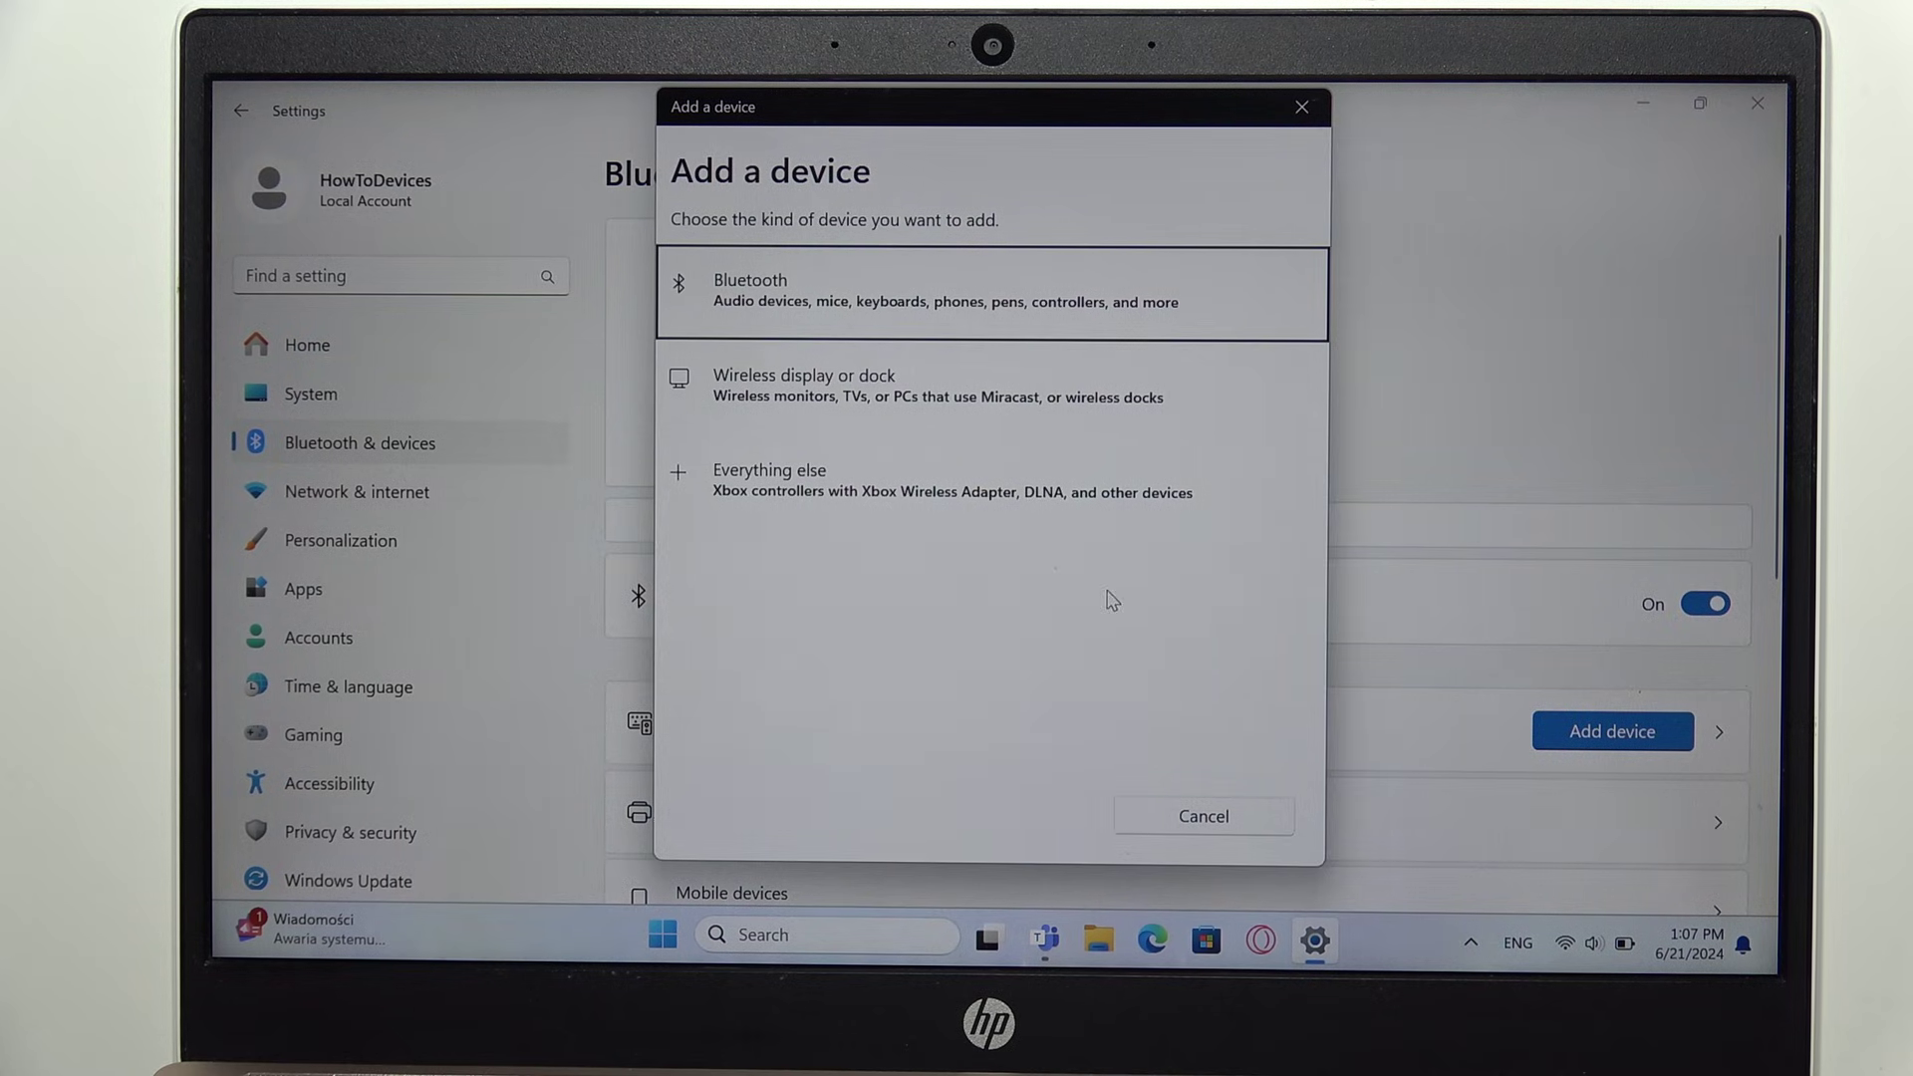
pyautogui.click(981, 342)
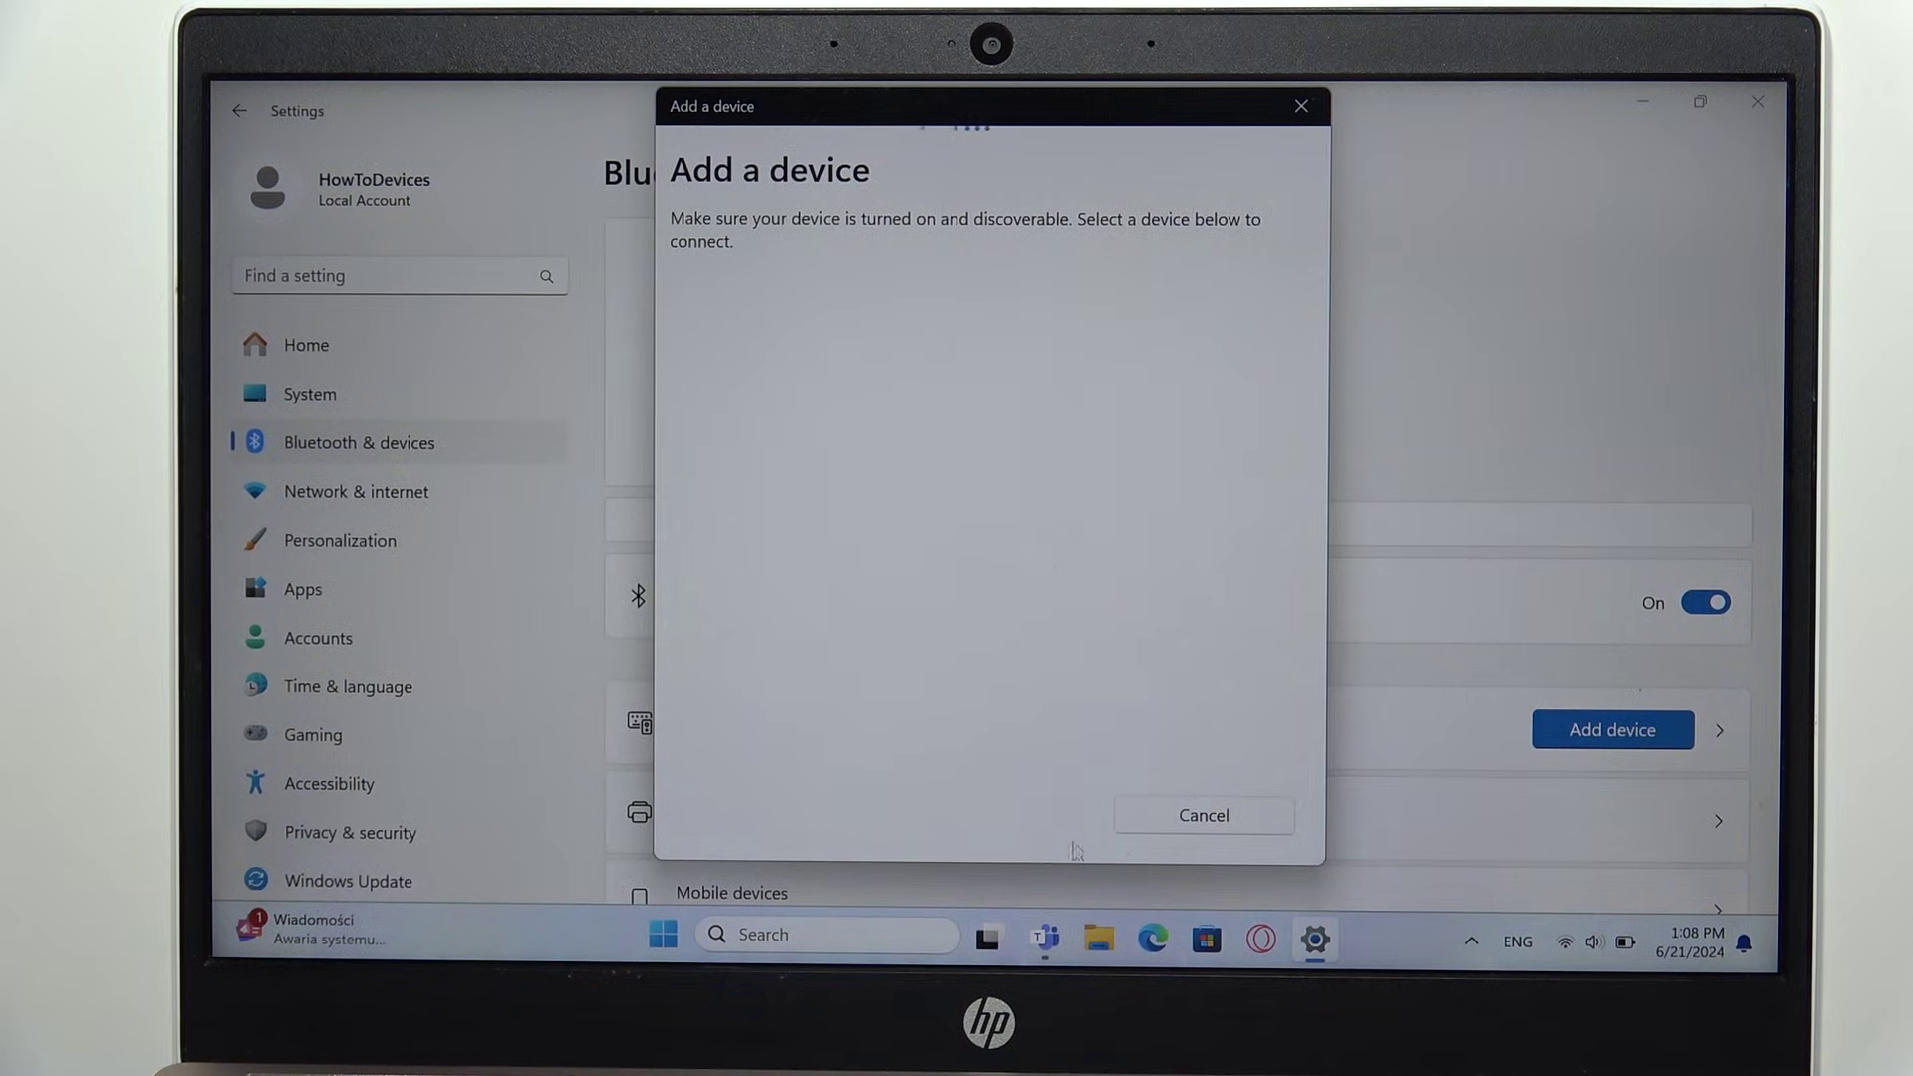
pyautogui.click(1155, 824)
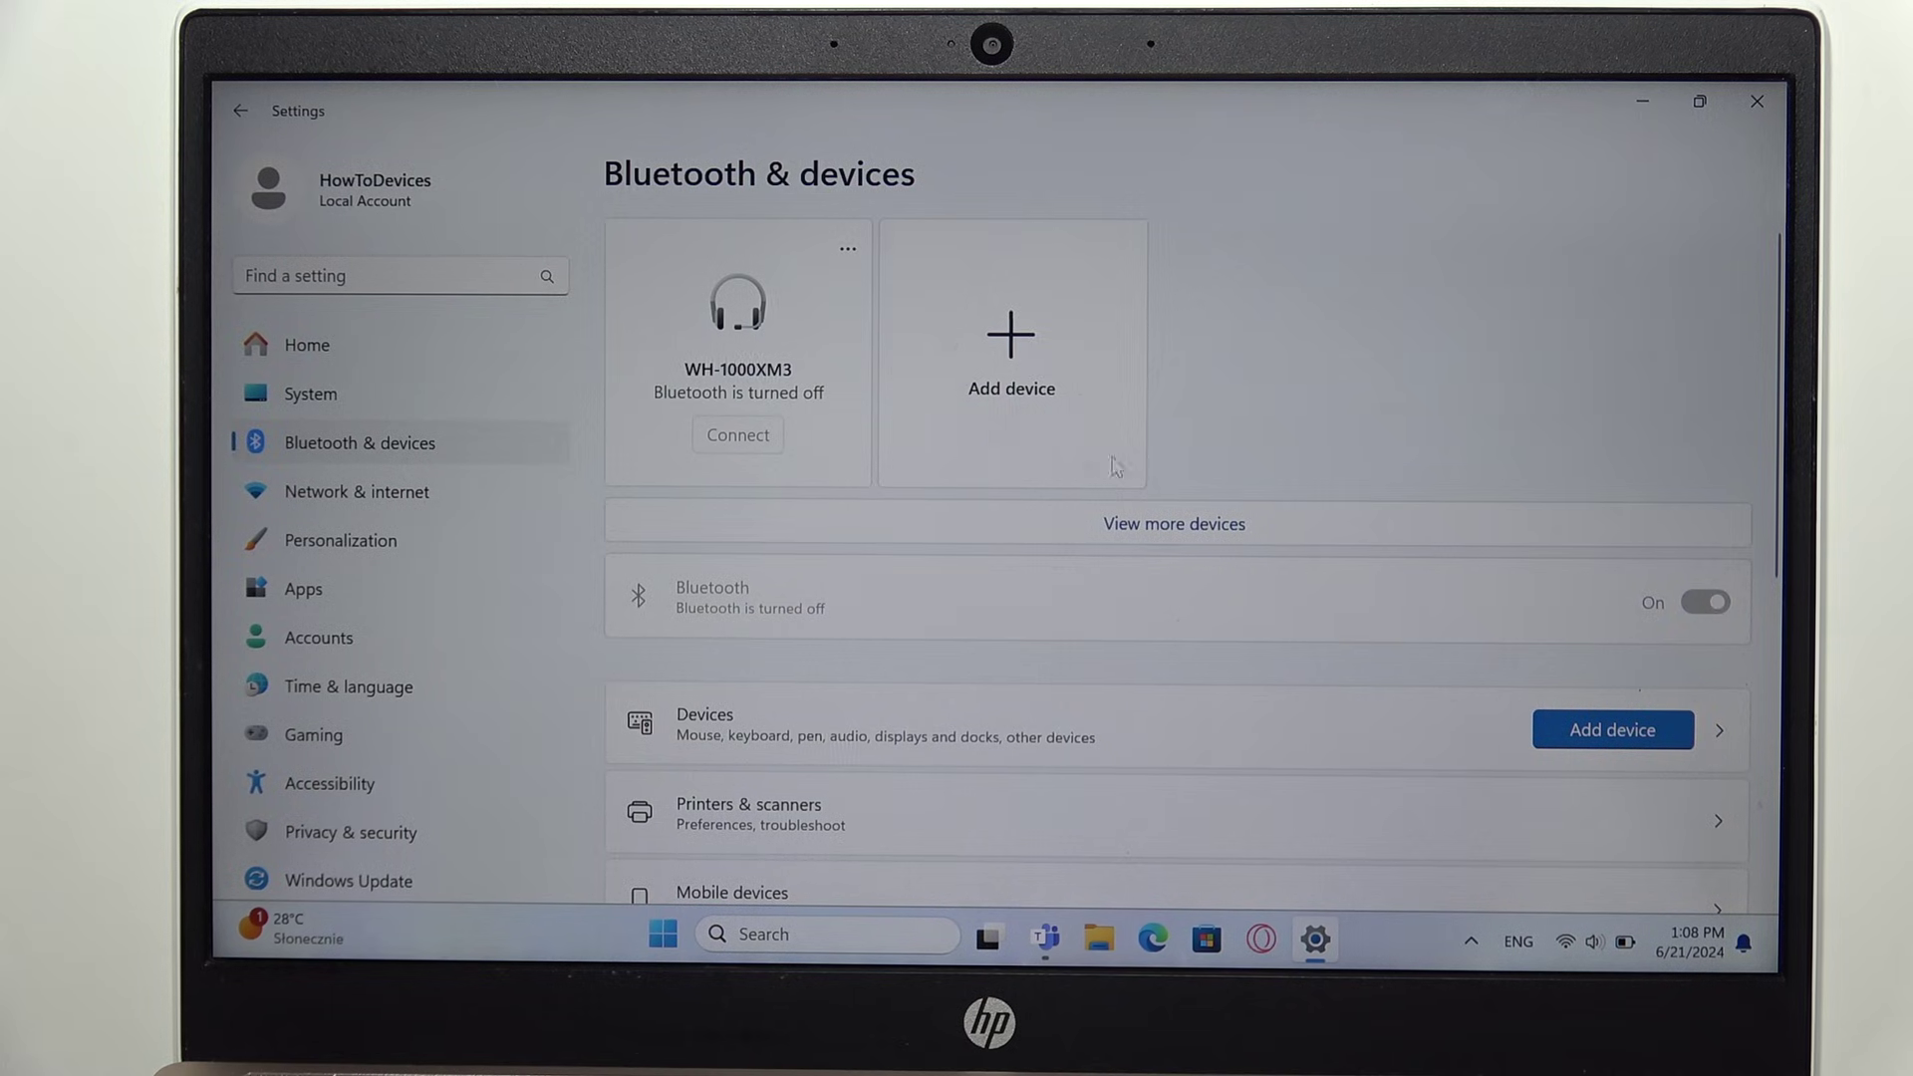
# Add a Bluetooth device, pair the SteelSeries Arctis Nova 5, and finish with Done
pyautogui.click(1042, 399)
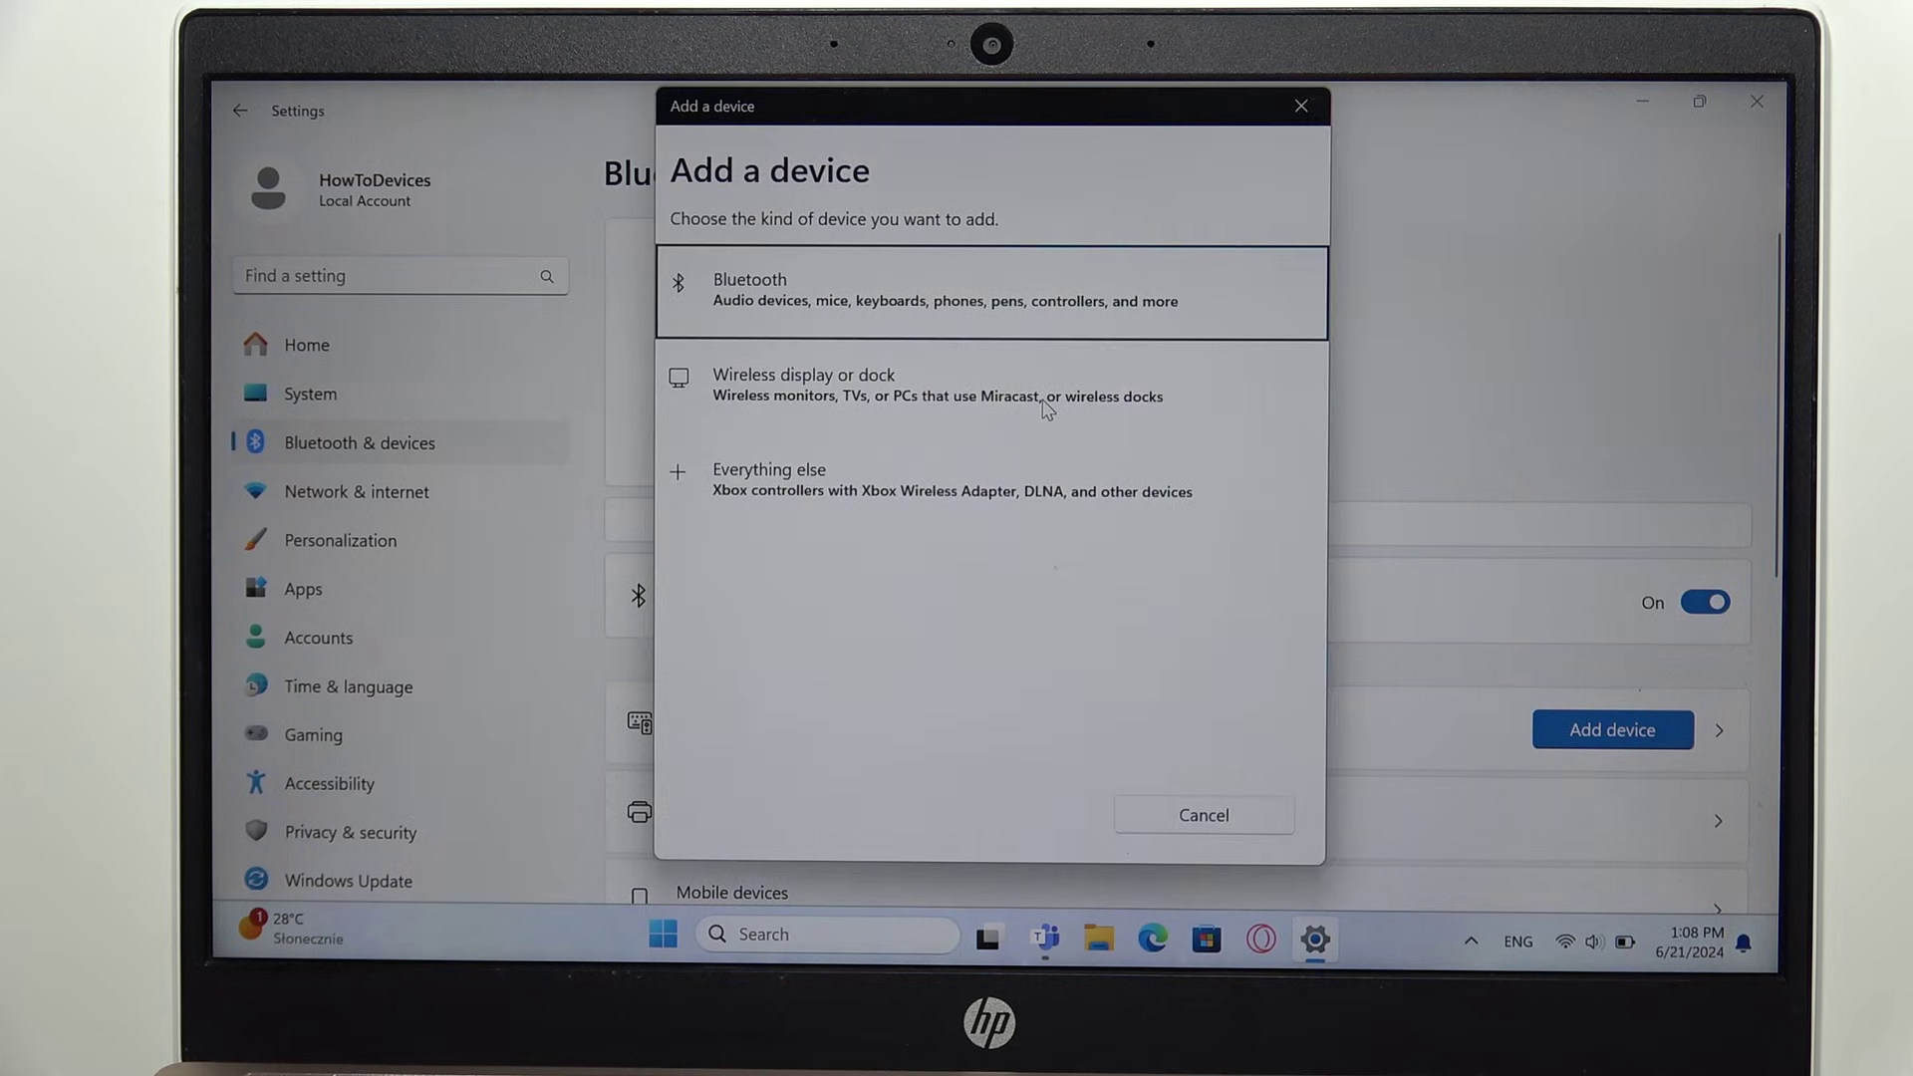
pyautogui.click(1044, 314)
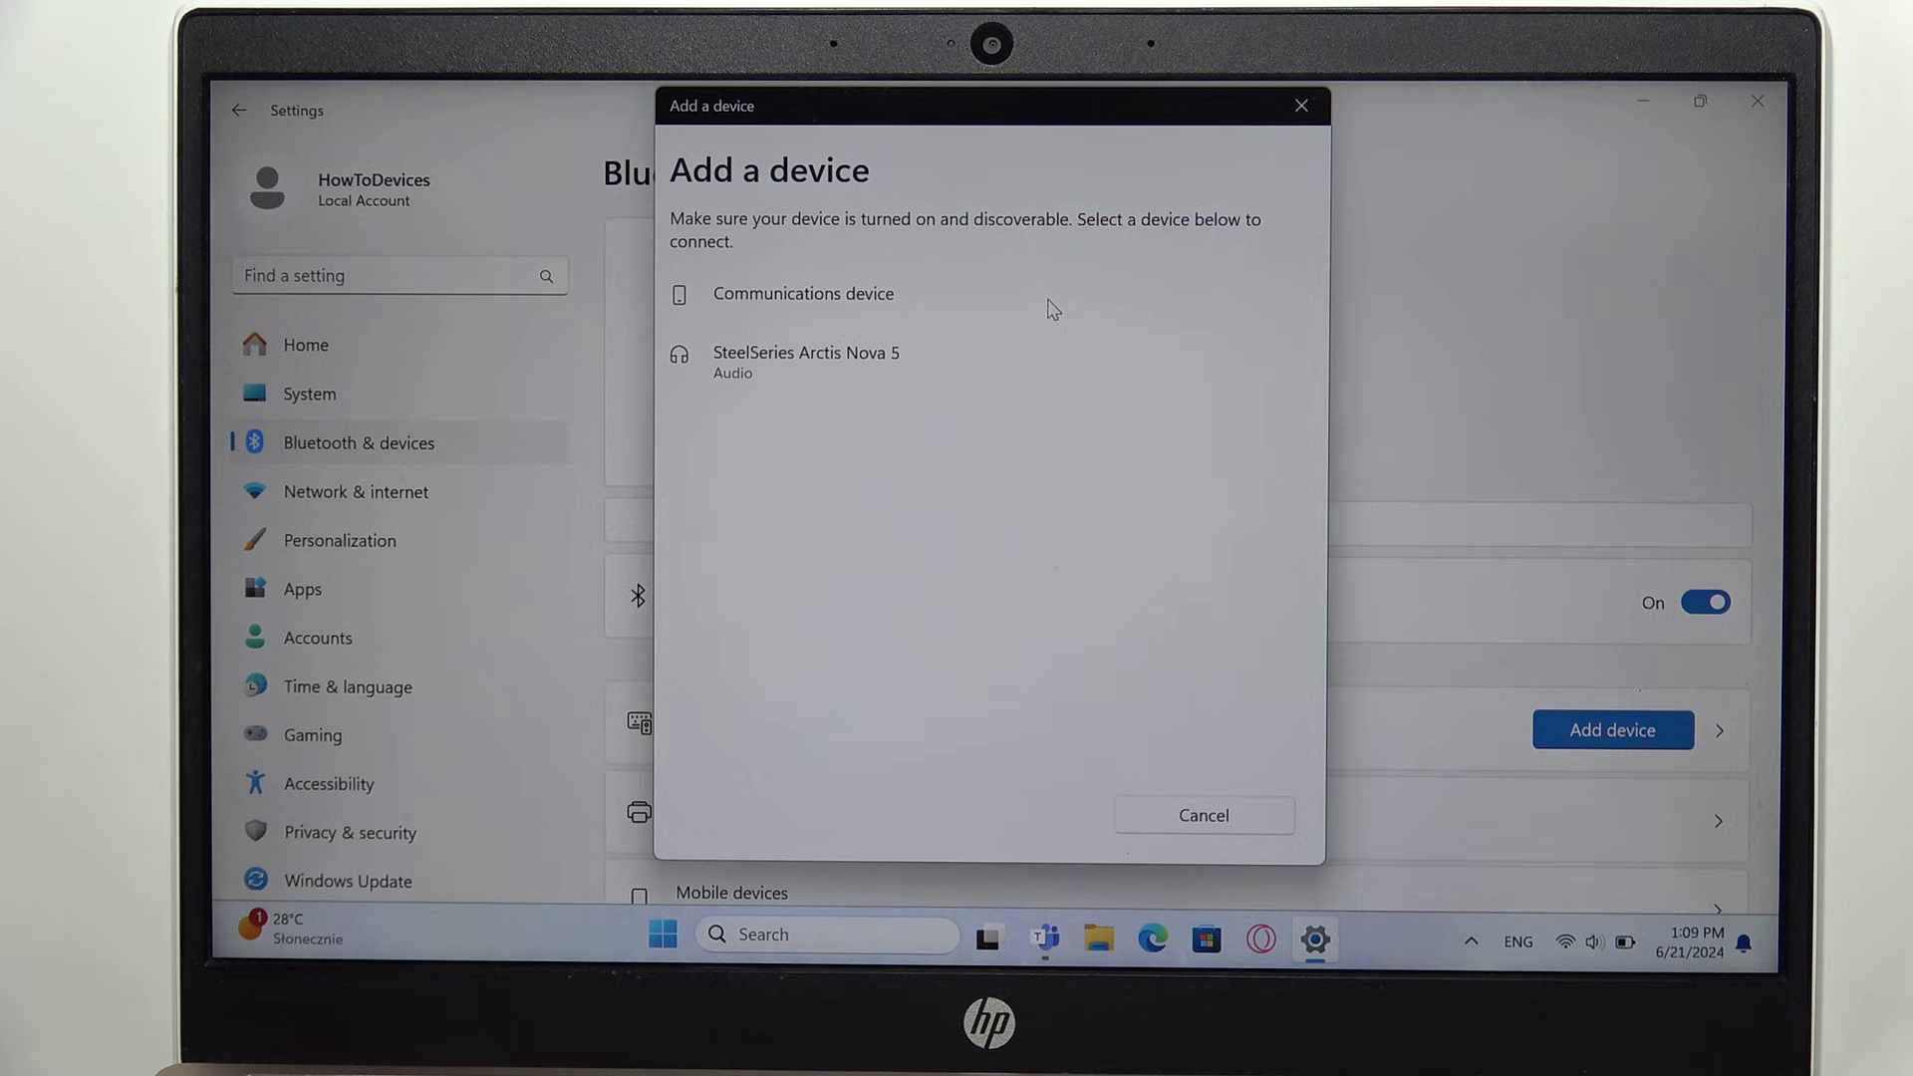
pyautogui.click(838, 363)
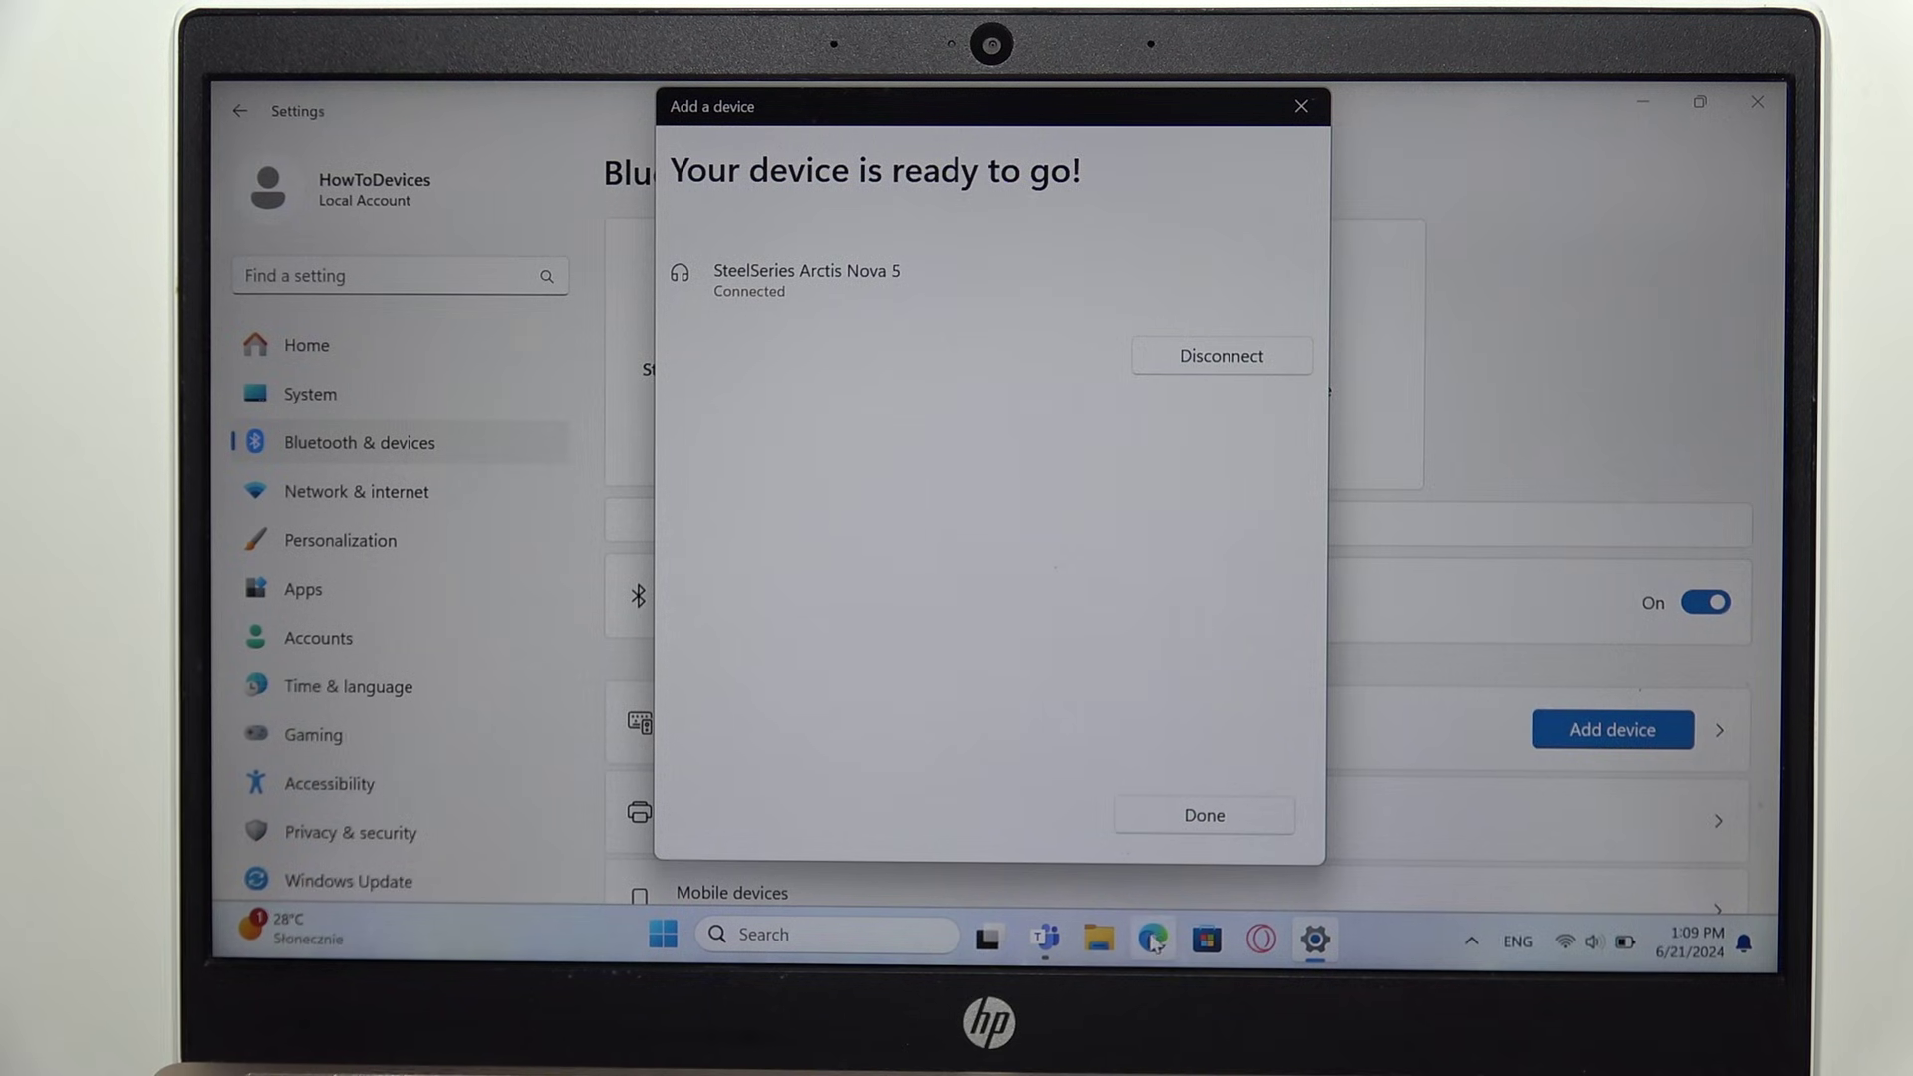
pyautogui.click(1205, 815)
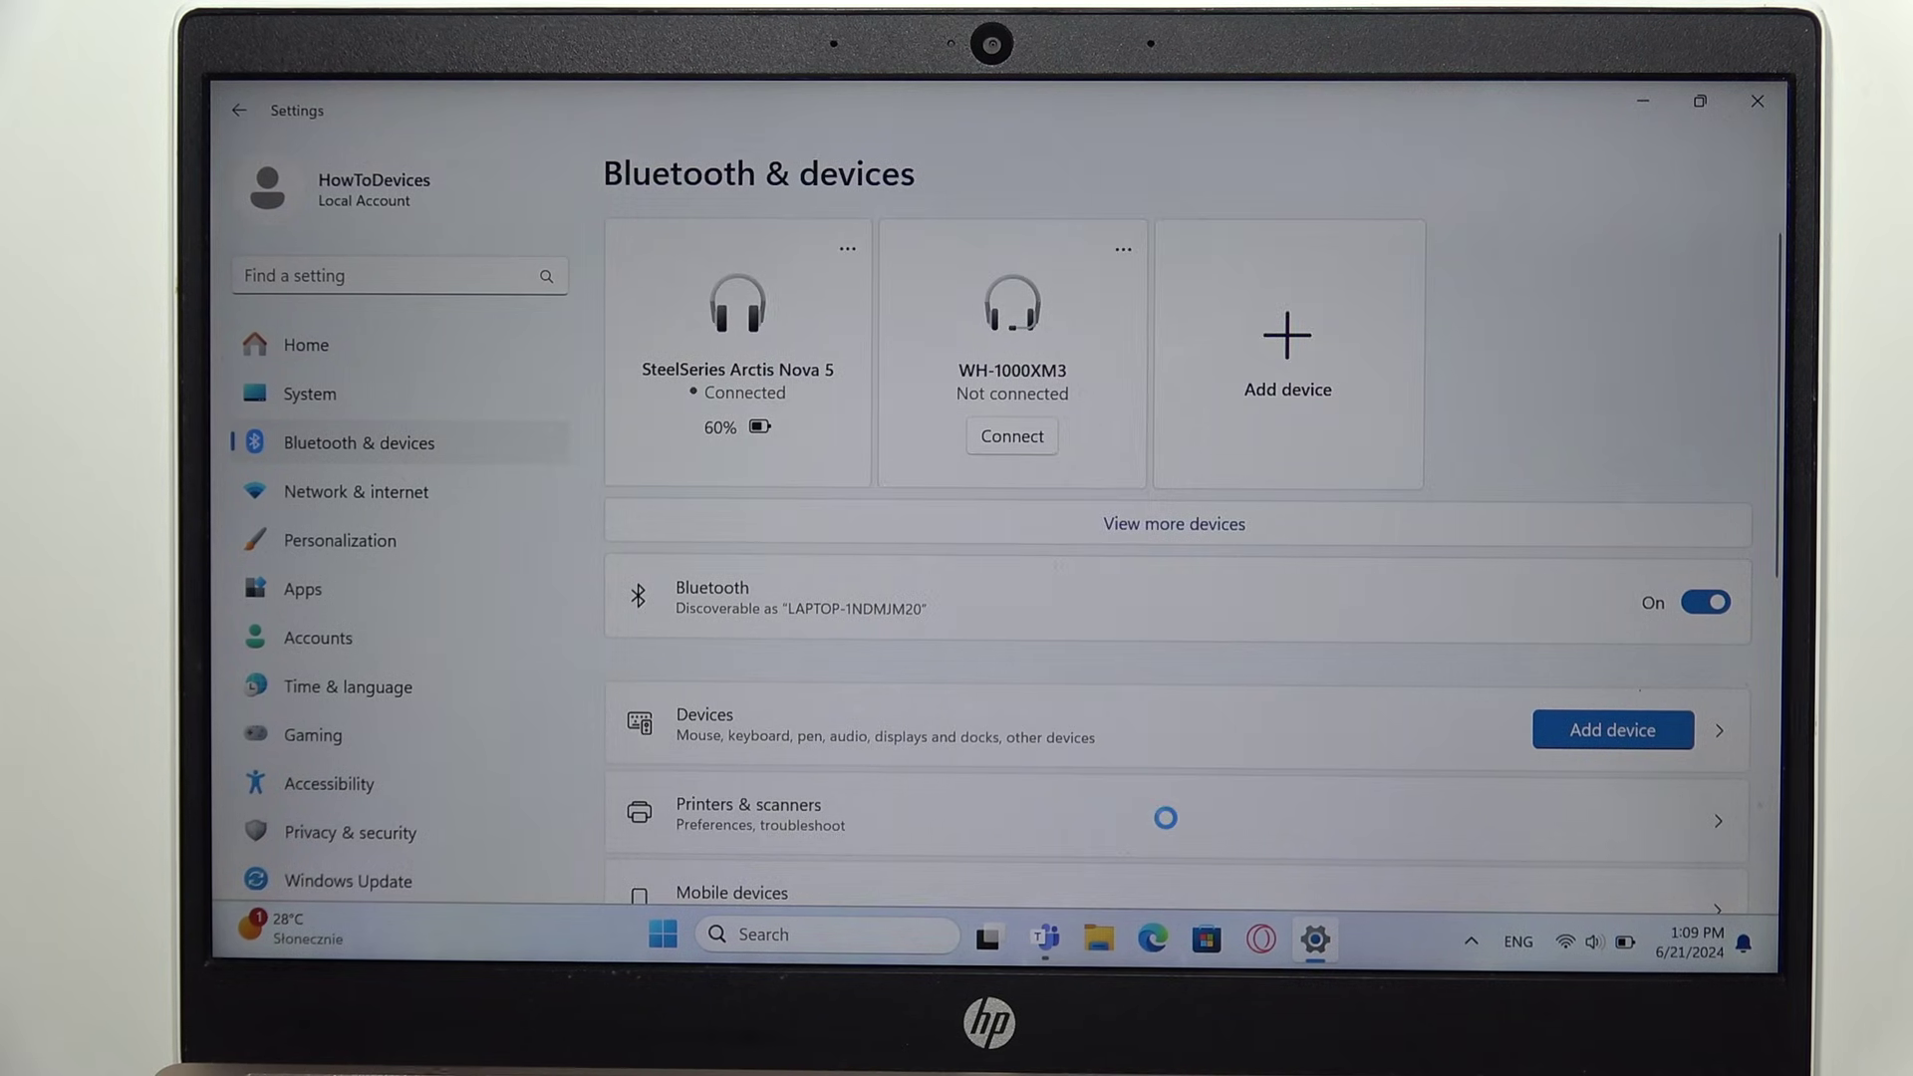